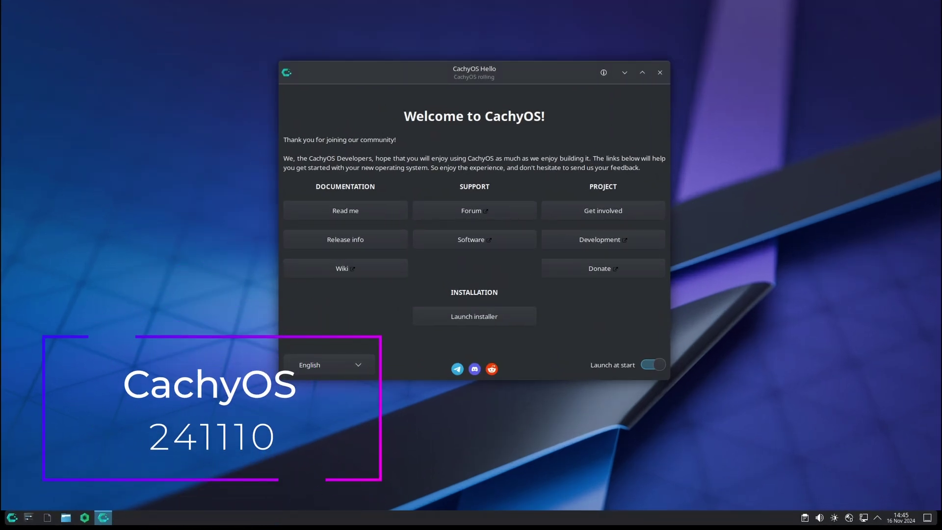
Close the CachyOS Hello welcome window to reveal the empty desktop.
{"action": "left_click", "coordinate": [660, 72]}
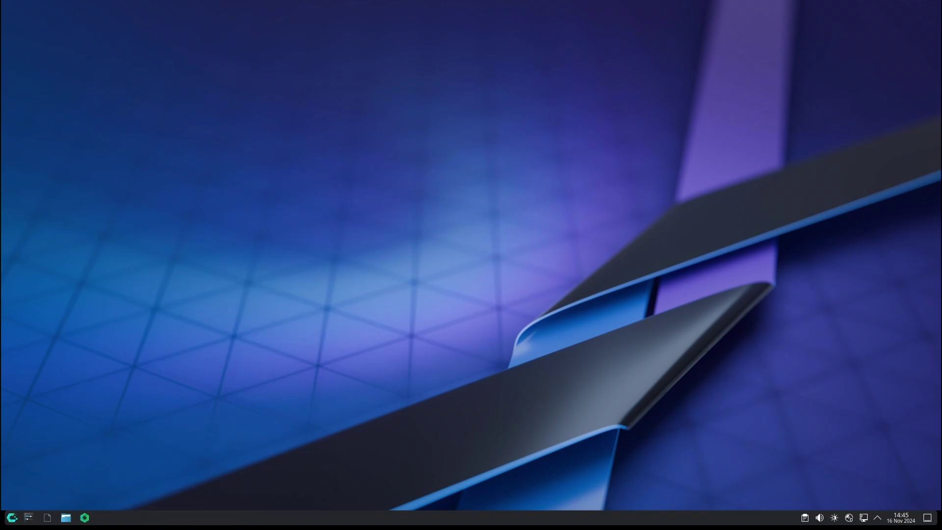
Launch System Settings from the application launcher's Settings category.
{"action": "left_click", "coordinate": [11, 517]}
{"action": "mouse_move", "coordinate": [37, 395]}
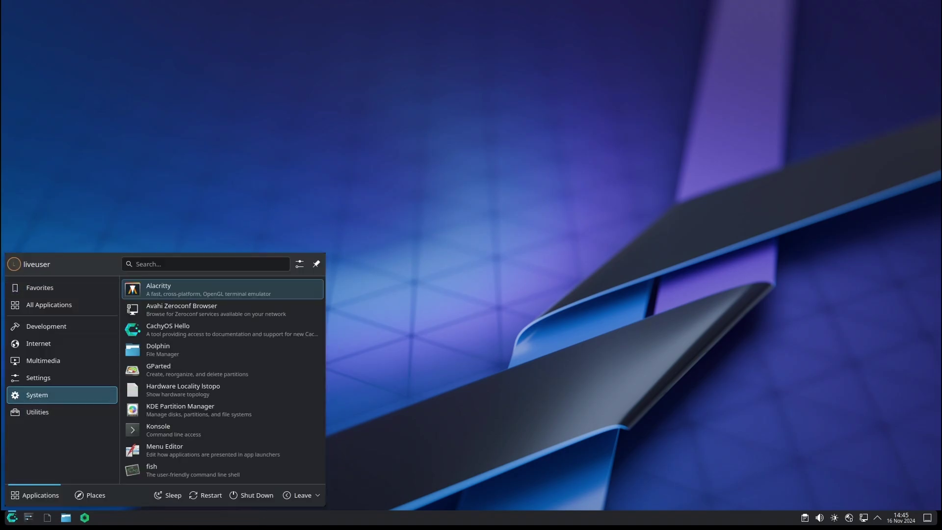
{"action": "mouse_move", "coordinate": [37, 378]}
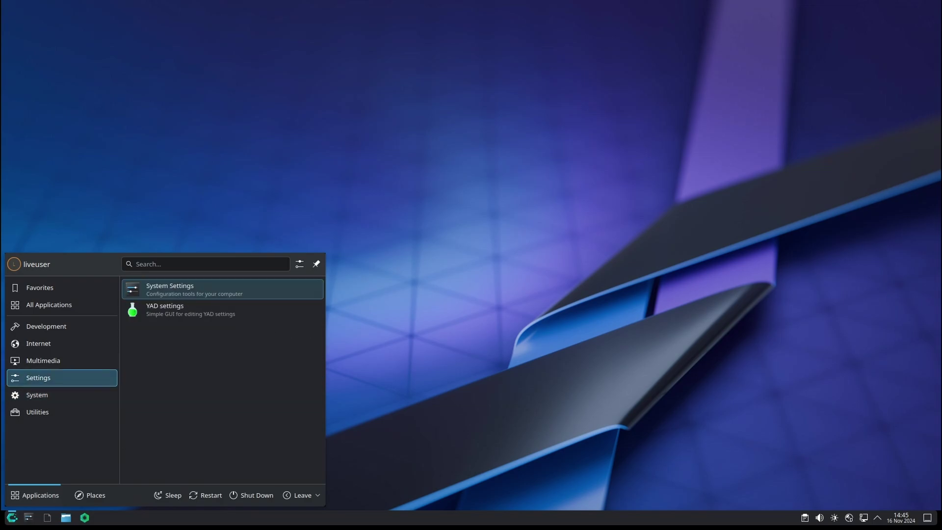
{"action": "left_click", "coordinate": [196, 289]}
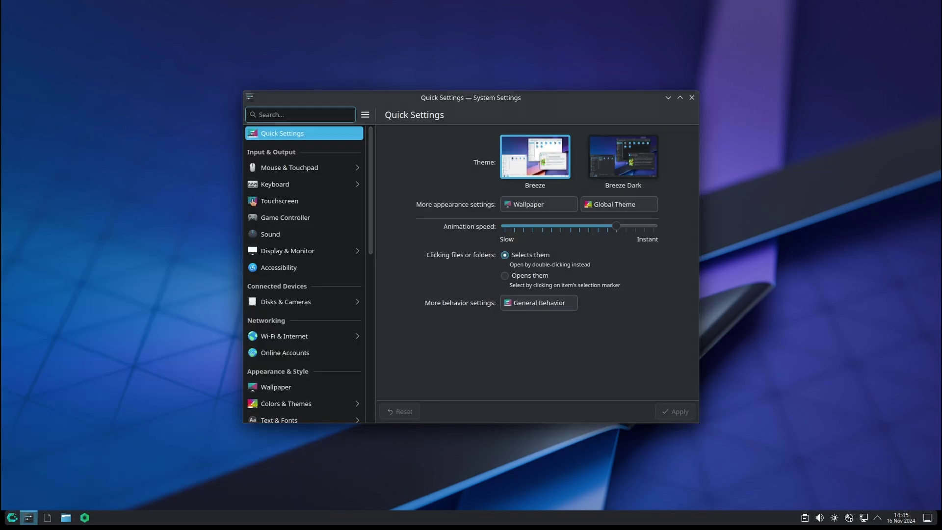
View the Session page, then return to the categories and open Quick Settings.
{"action": "scroll", "coordinate": [304, 265], "scroll_direction": "down", "scroll_amount": 10}
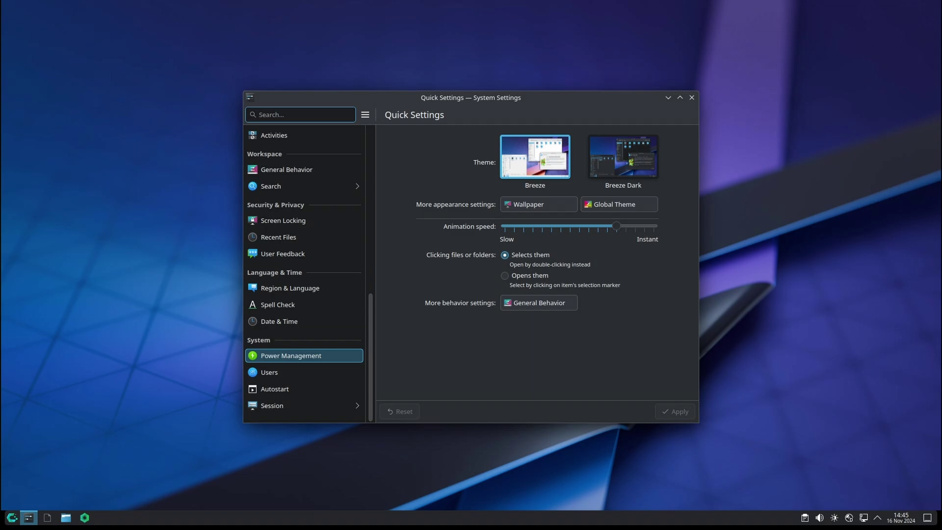
{"action": "key", "text": "Down"}
{"action": "key", "text": "Down"}
{"action": "key", "text": "Down"}
{"action": "key", "text": "Return"}
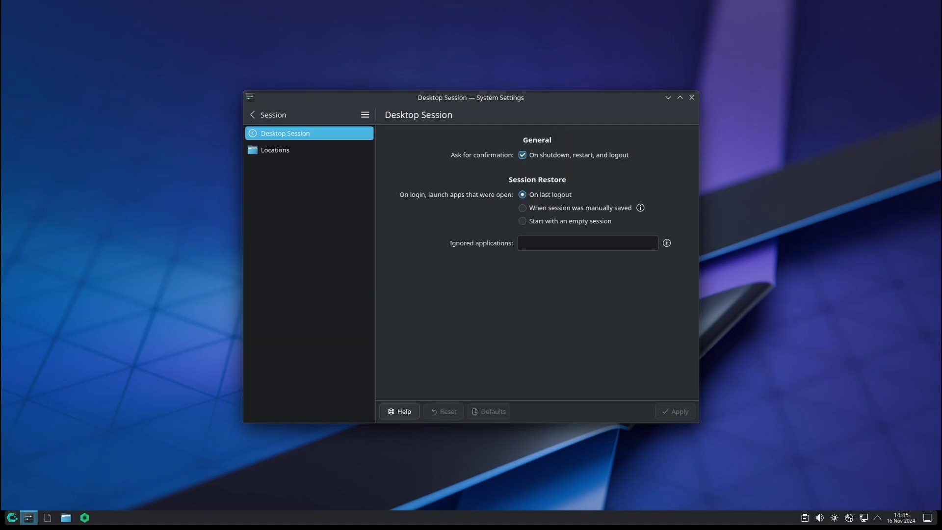
{"action": "key", "text": "Left"}
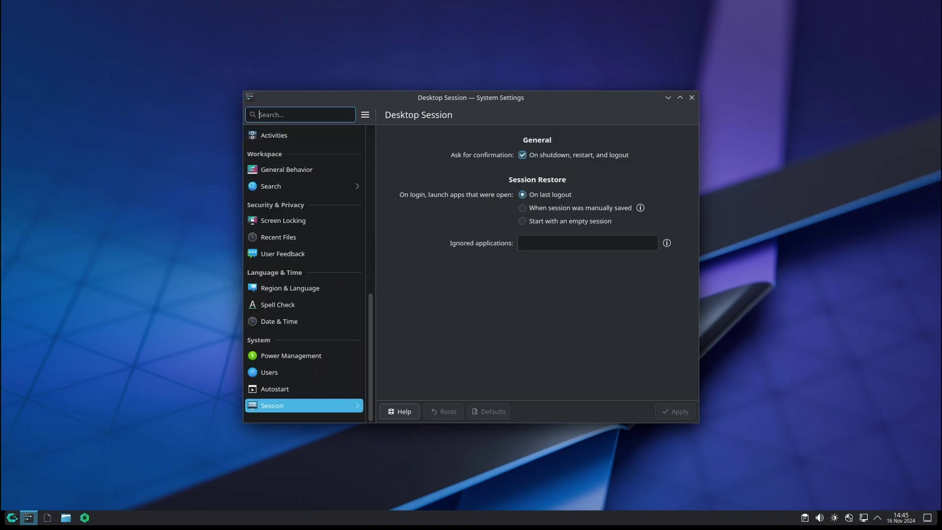
{"action": "key", "text": "Up"}
{"action": "key", "text": "Up"}
{"action": "key", "text": "Up"}
{"action": "key", "text": "Up"}
{"action": "key", "text": "Up"}
{"action": "key", "text": "Up"}
{"action": "key", "text": "Up"}
{"action": "key", "text": "Up"}
{"action": "key", "text": "Up"}
{"action": "key", "text": "Up"}
{"action": "key", "text": "Up"}
{"action": "key", "text": "Up"}
{"action": "key", "text": "Up"}
{"action": "key", "text": "Up"}
{"action": "key", "text": "Up"}
{"action": "key", "text": "Up"}
{"action": "key", "text": "Up"}
{"action": "key", "text": "Up"}
{"action": "key", "text": "Up"}
{"action": "key", "text": "Up"}
{"action": "key", "text": "Up"}
{"action": "key", "text": "Up"}
{"action": "key", "text": "Up"}
{"action": "key", "text": "Up"}
{"action": "key", "text": "Up"}
{"action": "key", "text": "Up"}
{"action": "key", "text": "Up"}
{"action": "key", "text": "Up"}
{"action": "key", "text": "Up"}
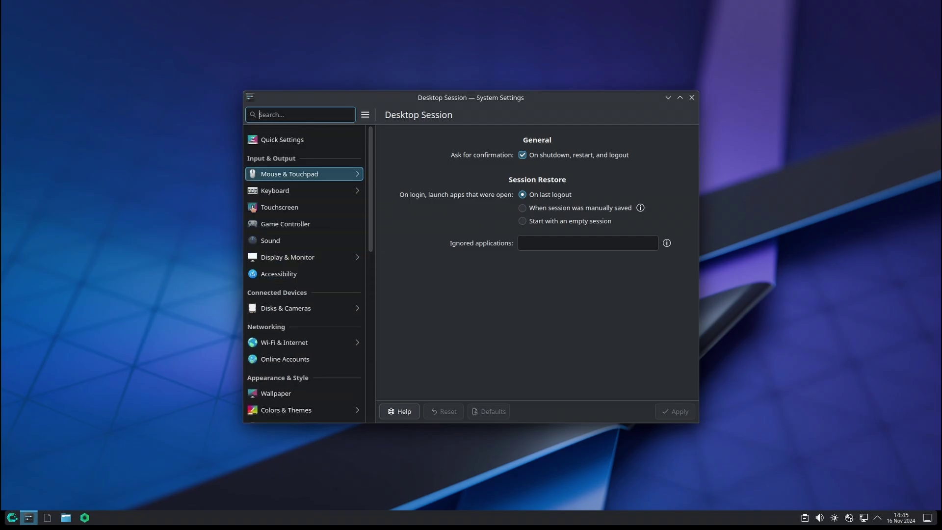
{"action": "key", "text": "Return"}
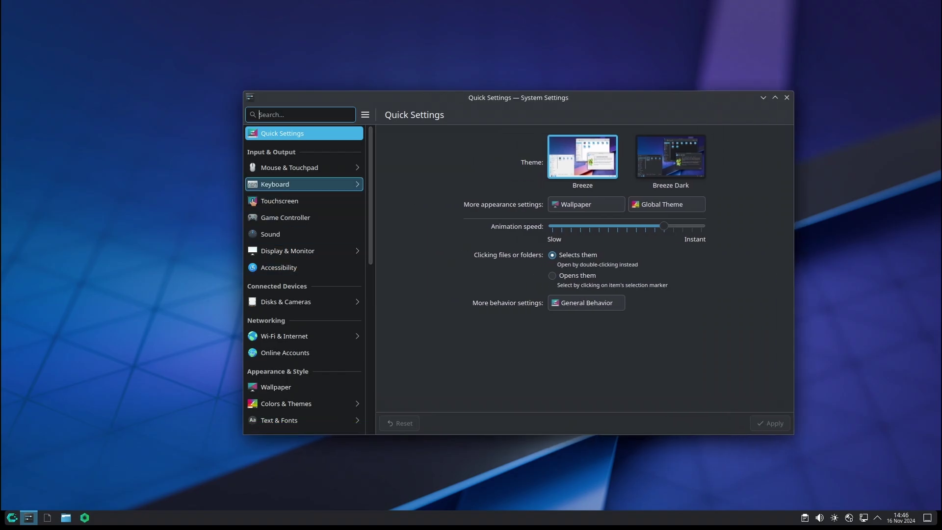
Look at the Mouse & Touchpad settings, then go back and open the Sound page.
{"action": "left_click", "coordinate": [289, 168]}
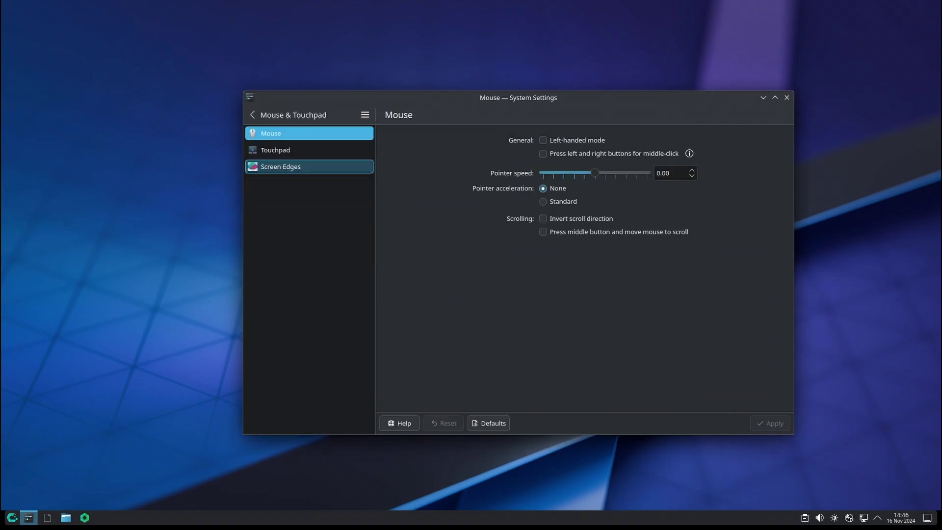
{"action": "left_click", "coordinate": [252, 114]}
{"action": "scroll", "coordinate": [304, 205], "scroll_direction": "down", "scroll_amount": 1}
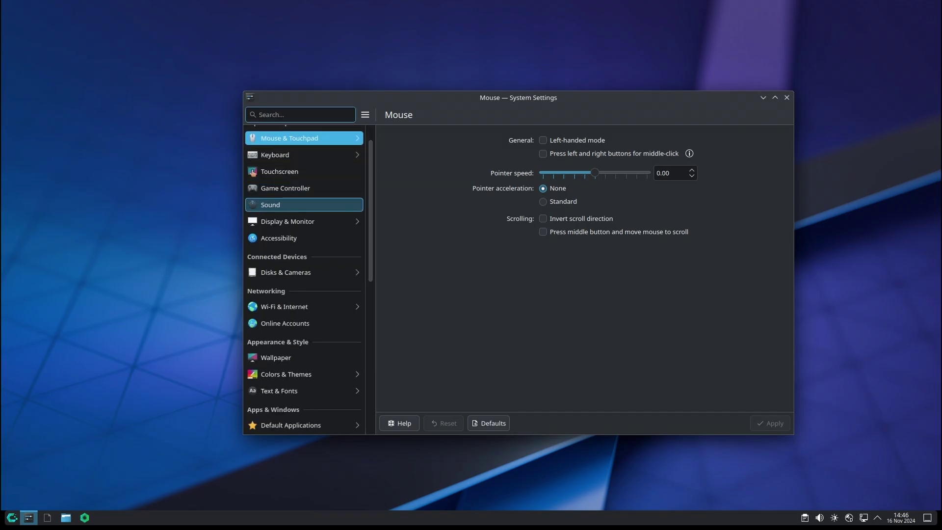
{"action": "left_click", "coordinate": [305, 205]}
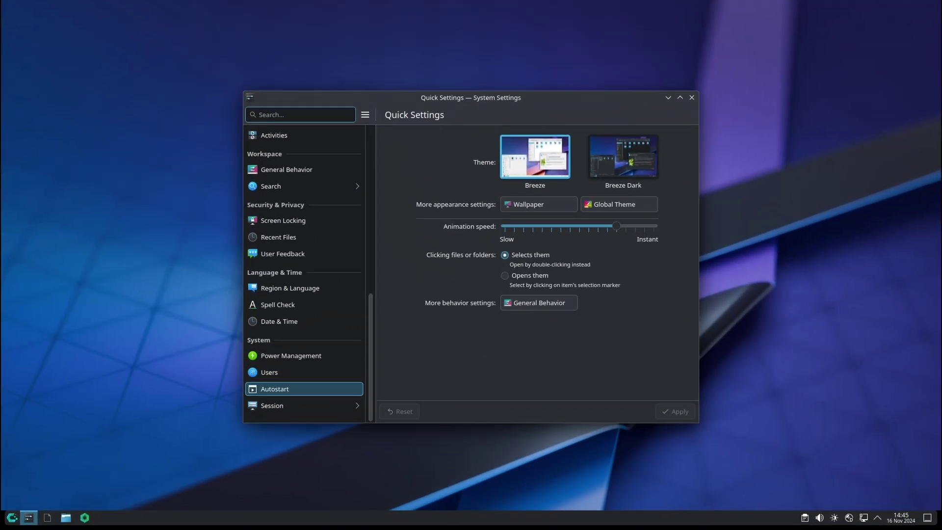
View the Session page, then go back and open Quick Settings and Mouse & Touchpad.
{"action": "left_click", "coordinate": [295, 408]}
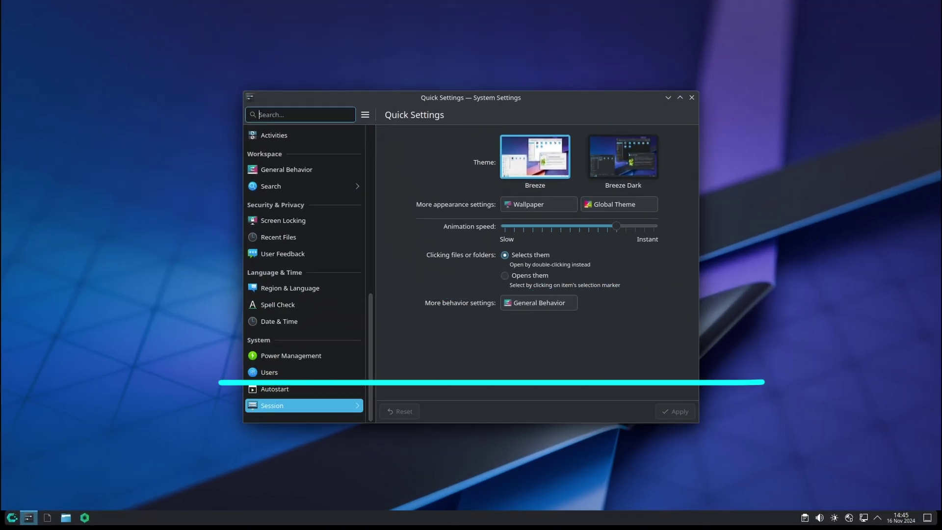
{"action": "left_click", "coordinate": [252, 114]}
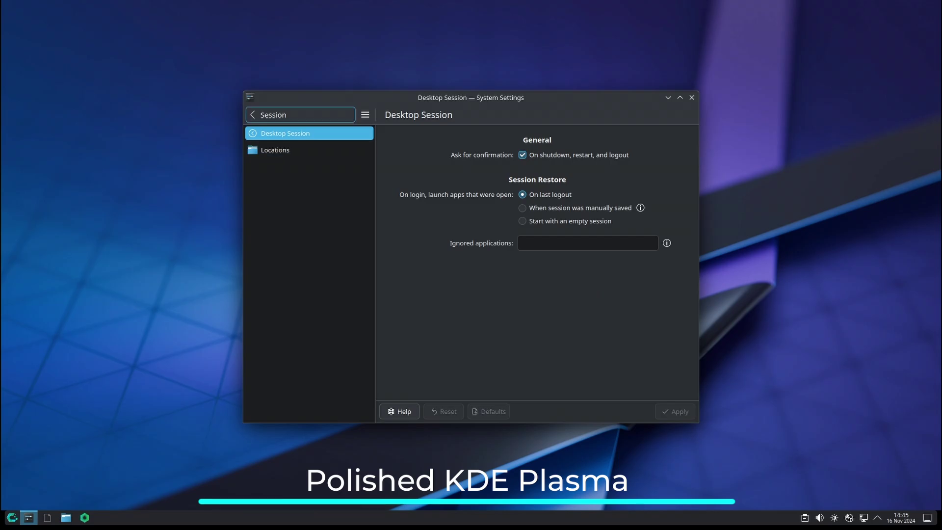
{"action": "scroll", "coordinate": [305, 248], "scroll_direction": "up", "scroll_amount": 10}
{"action": "scroll", "coordinate": [304, 248], "scroll_direction": "up", "scroll_amount": 5}
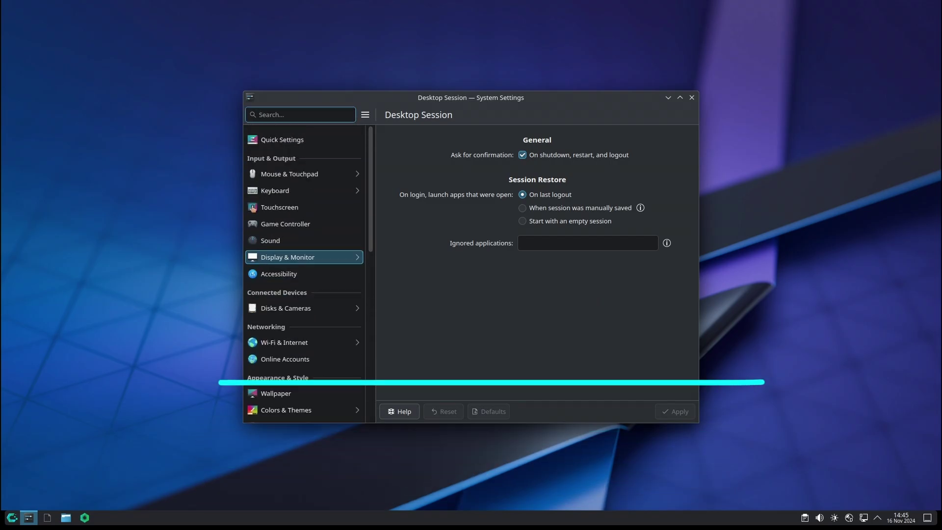
{"action": "left_click", "coordinate": [282, 133]}
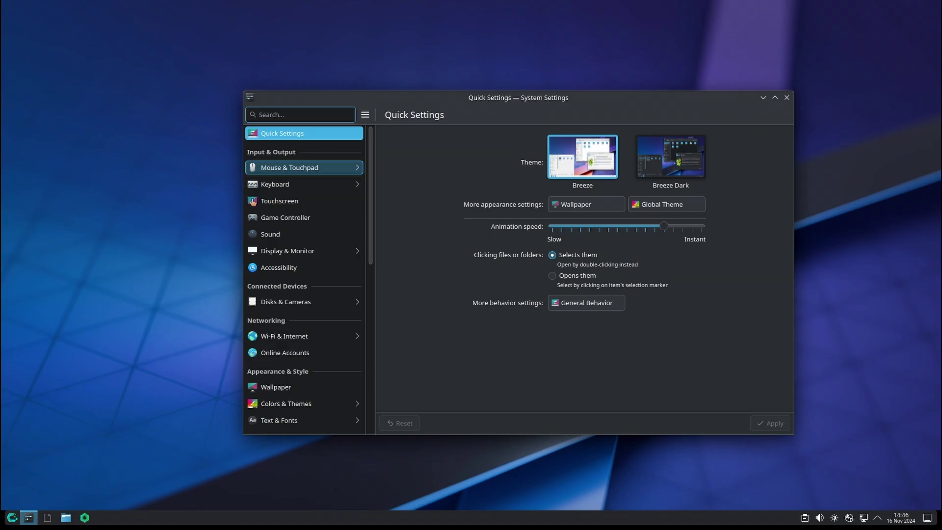
{"action": "left_click", "coordinate": [275, 167]}
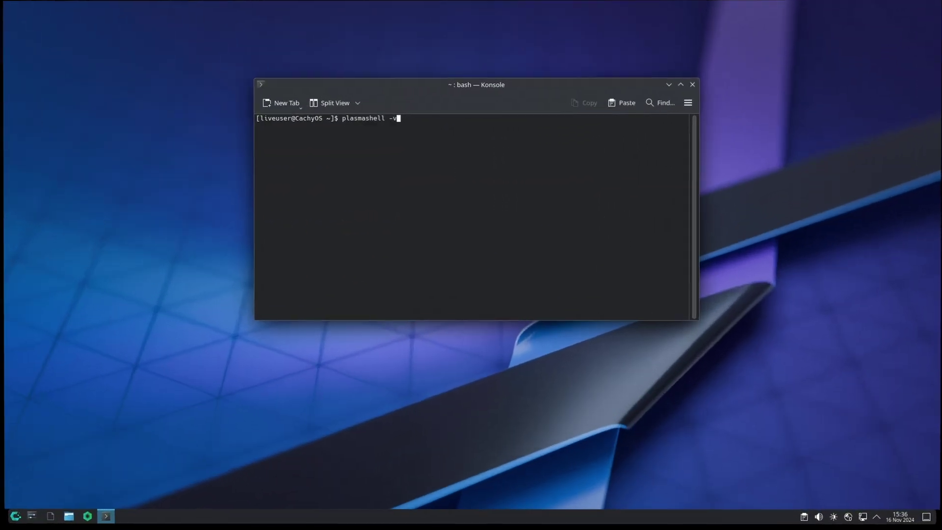
Run plasmashell -v and highlight the output line reporting version 6.2.3.
{"action": "key", "text": "Return"}
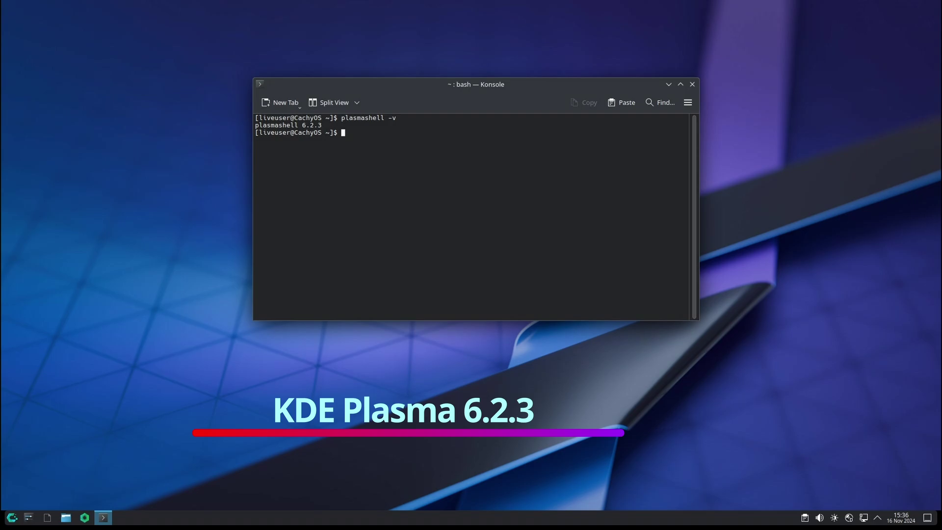
{"action": "left_click_drag", "start_coordinate": [686, 125], "coordinate": [255, 125]}
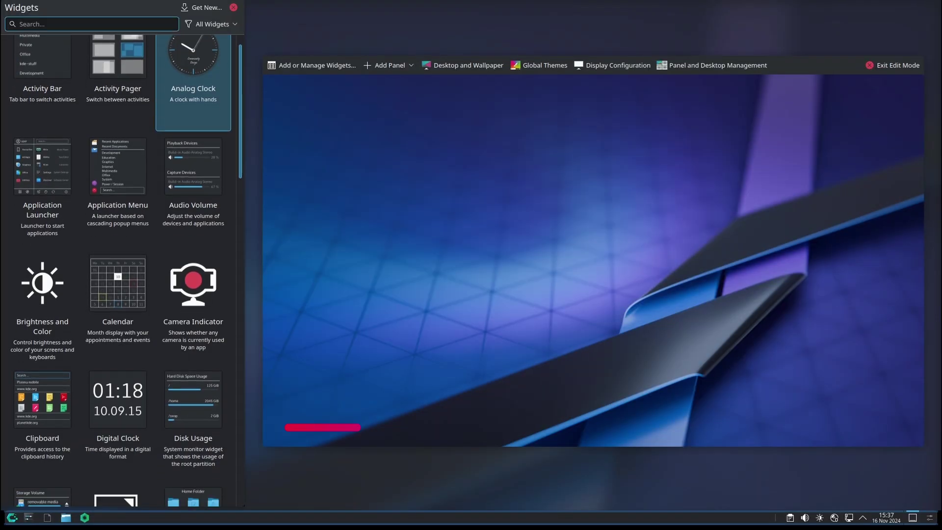
Scroll through the widget list and place the Individual Core Usage widget on the desktop.
{"action": "scroll", "coordinate": [120, 270], "scroll_direction": "down", "scroll_amount": 5}
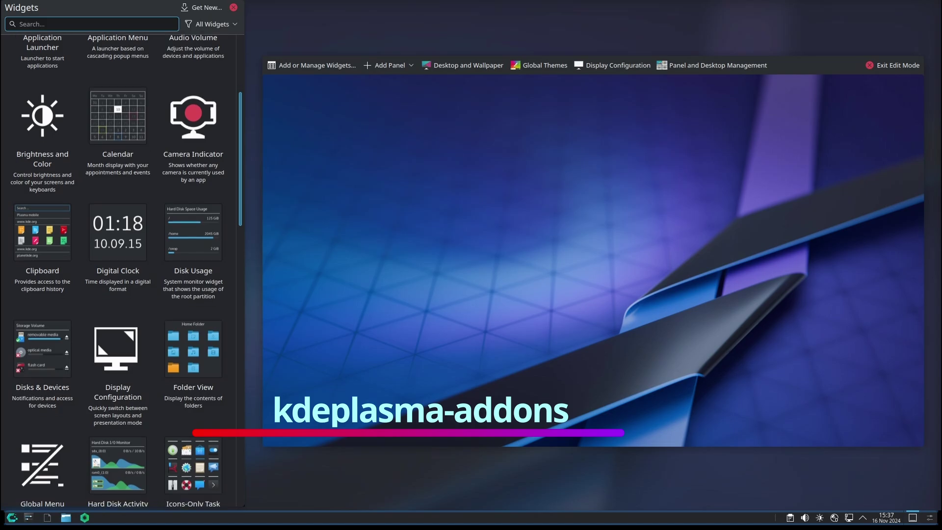
{"action": "scroll", "coordinate": [120, 270], "scroll_direction": "down", "scroll_amount": 5}
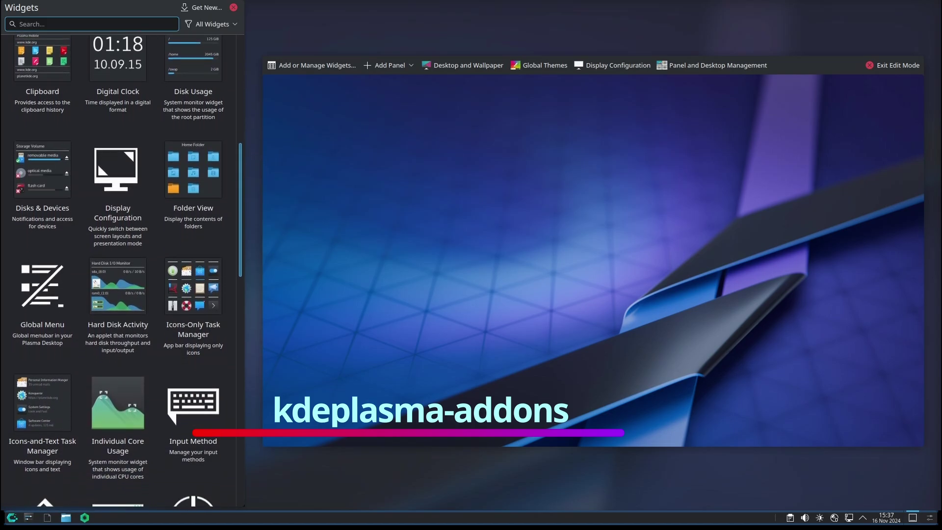
{"action": "scroll", "coordinate": [120, 270], "scroll_direction": "down", "scroll_amount": 5}
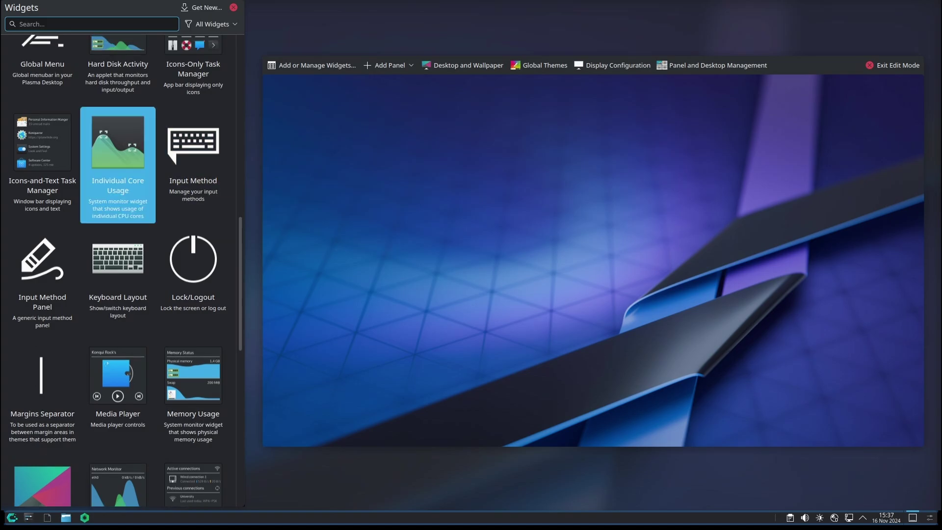
{"action": "left_click_drag", "start_coordinate": [118, 147], "coordinate": [382, 167]}
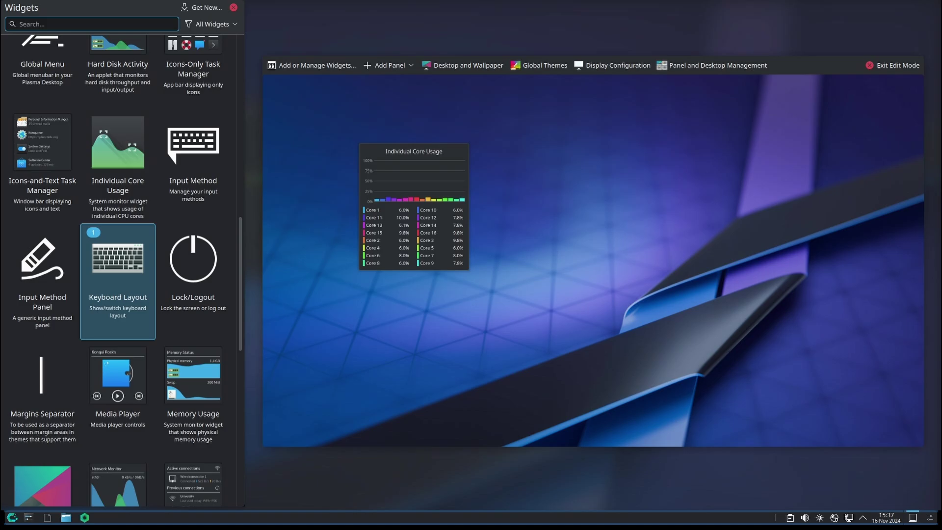
{"action": "scroll", "coordinate": [193, 275], "scroll_direction": "down", "scroll_amount": 5}
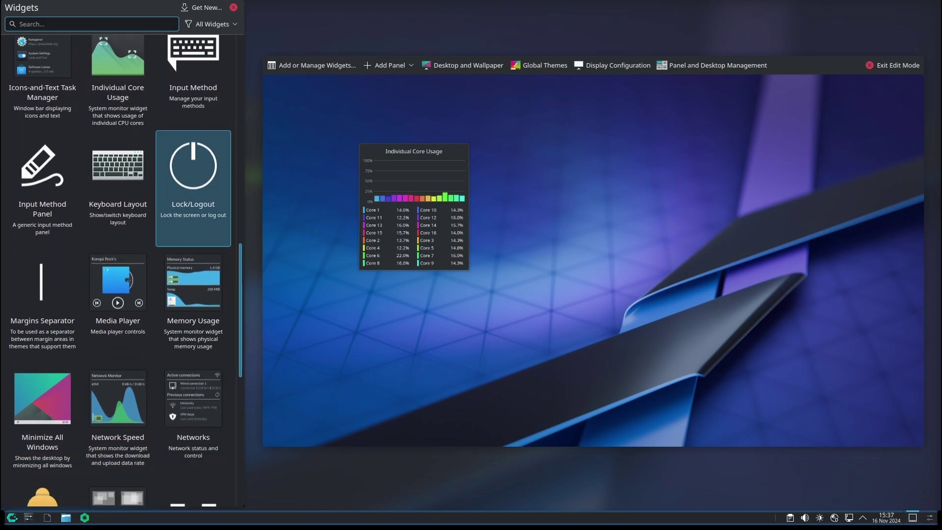
{"action": "scroll", "coordinate": [123, 270], "scroll_direction": "down", "scroll_amount": 5}
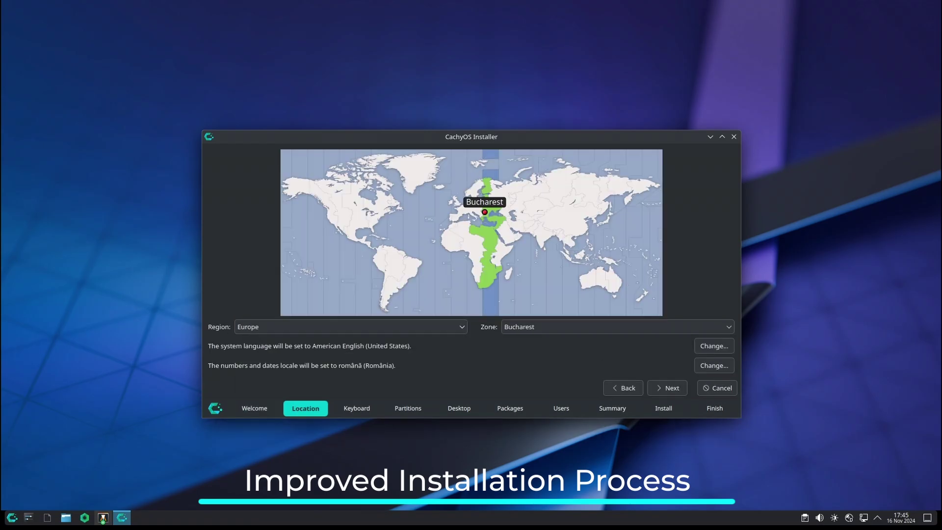
Advance past Location and Keyboard to Partitions and select Erase disk.
{"action": "left_click", "coordinate": [667, 387]}
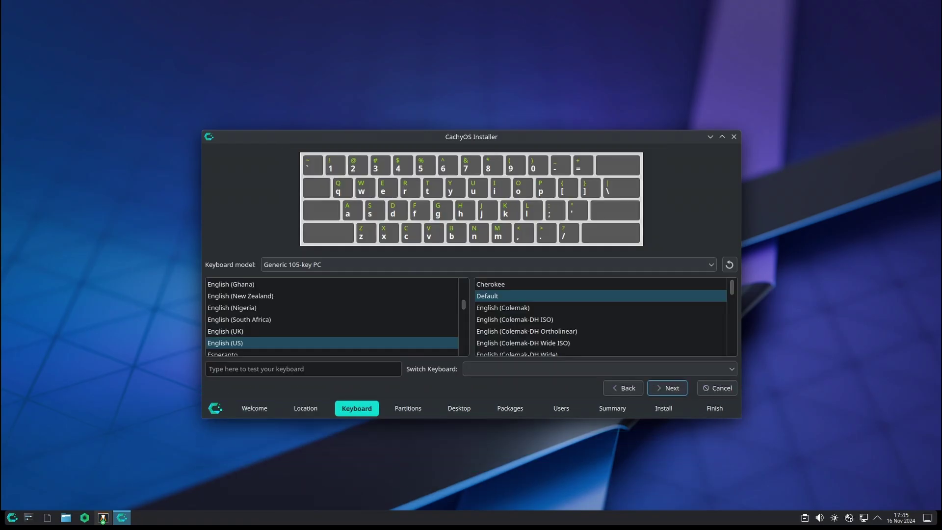
{"action": "left_click", "coordinate": [668, 388]}
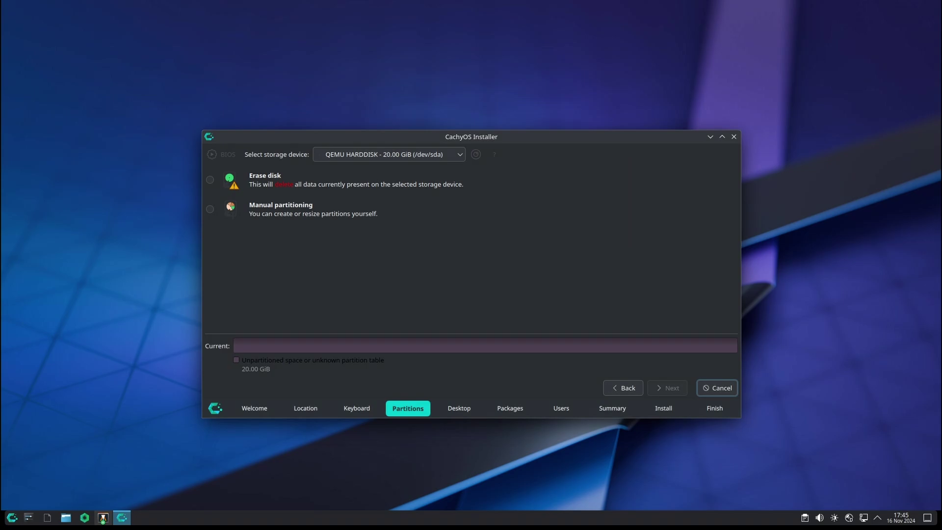
{"action": "left_click", "coordinate": [210, 180]}
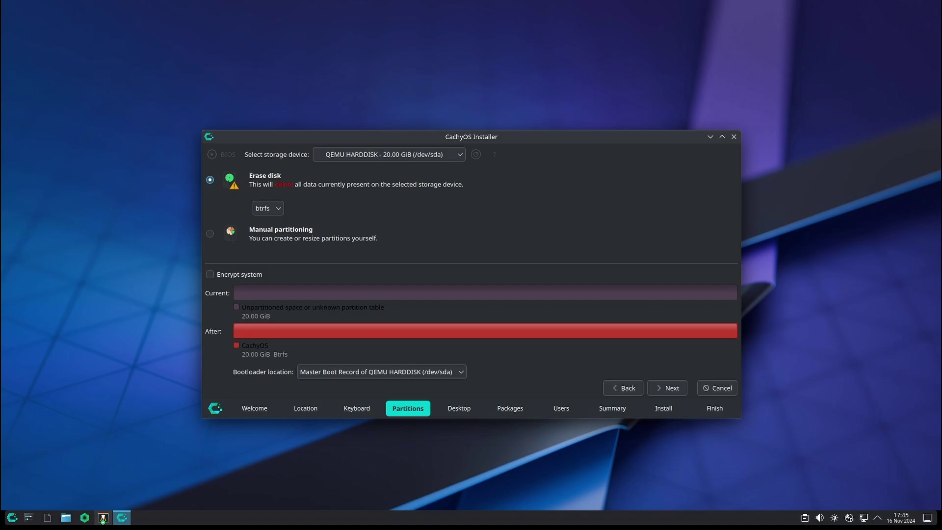
Check the bootloader and filesystem dropdowns, keeping Master Boot Record and btrfs.
{"action": "left_click", "coordinate": [382, 372]}
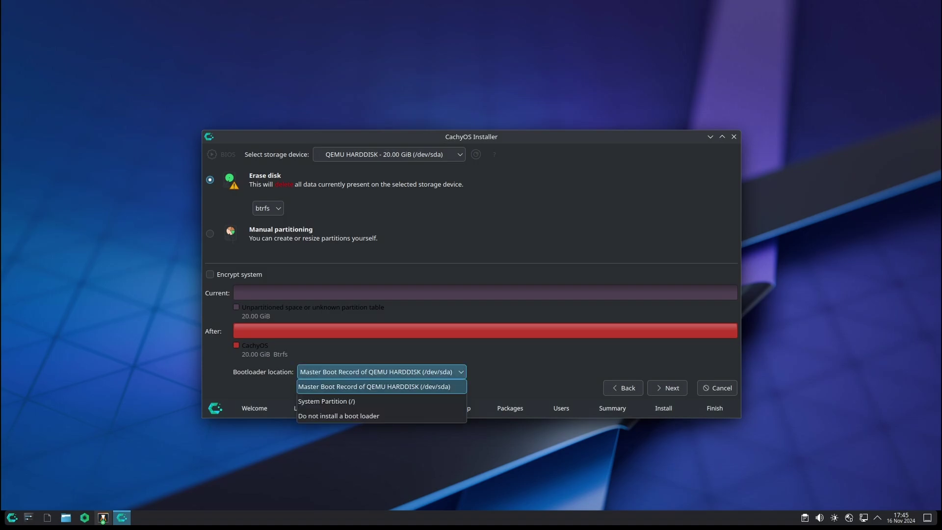
{"action": "key", "text": "Return"}
{"action": "left_click", "coordinate": [268, 208]}
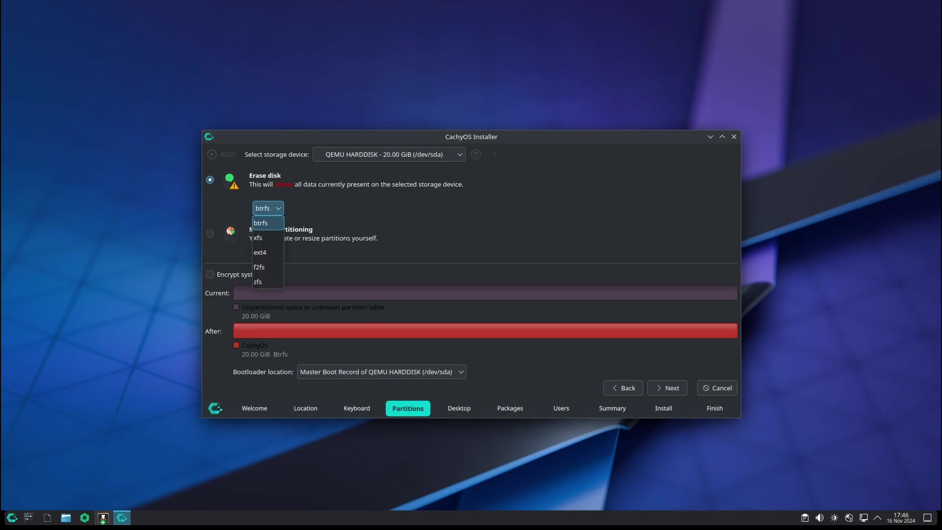
{"action": "key", "text": "Return"}
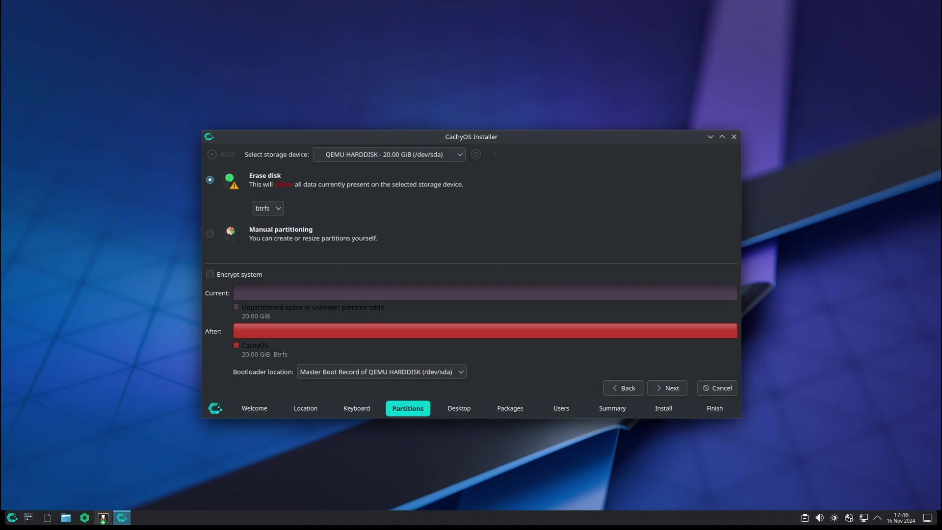
Try Manual partitioning, then return to Erase disk, keeping Master Boot Record and btrfs.
{"action": "left_click", "coordinate": [210, 233]}
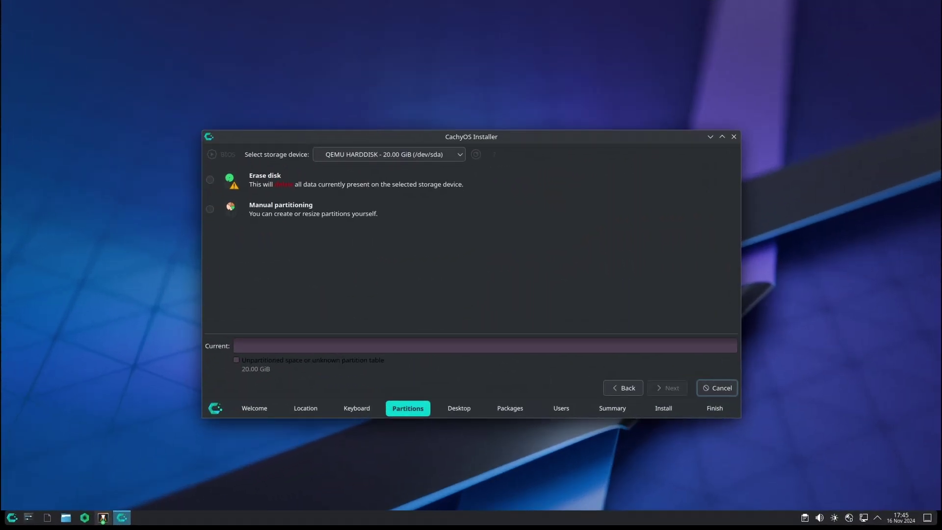
{"action": "left_click", "coordinate": [210, 179]}
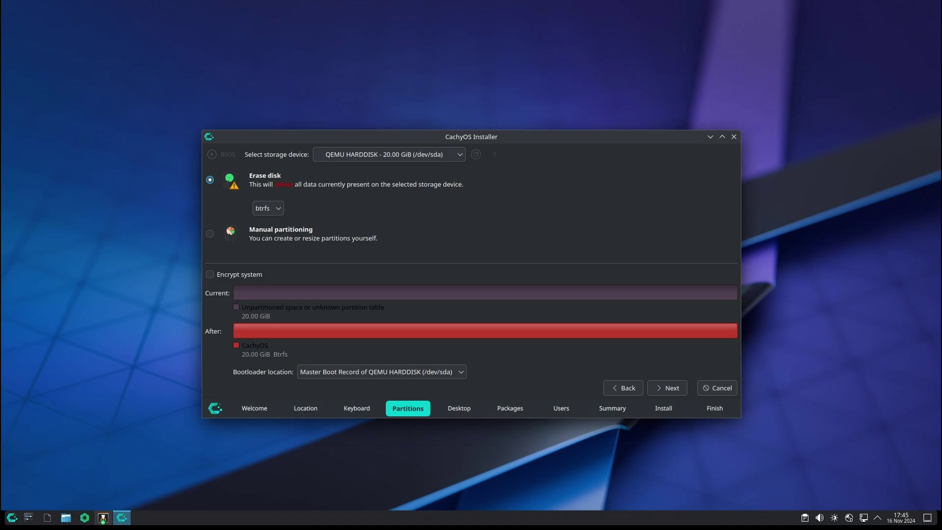
{"action": "left_click", "coordinate": [382, 372]}
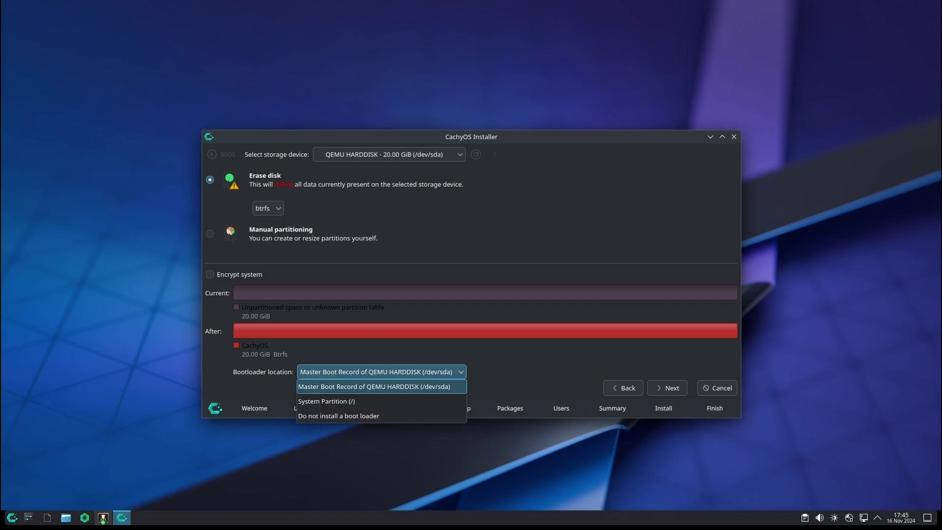
{"action": "key", "text": "Return"}
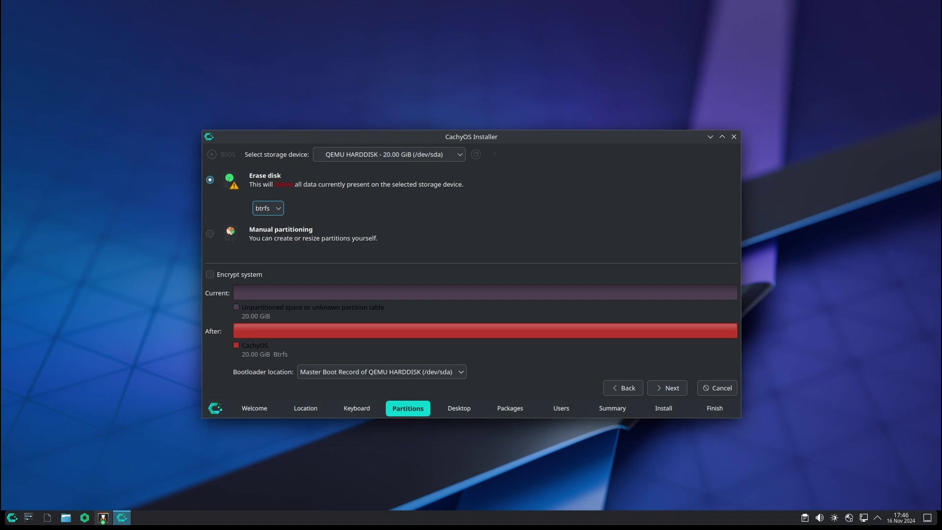
{"action": "left_click", "coordinate": [268, 209]}
{"action": "key", "text": "Return"}
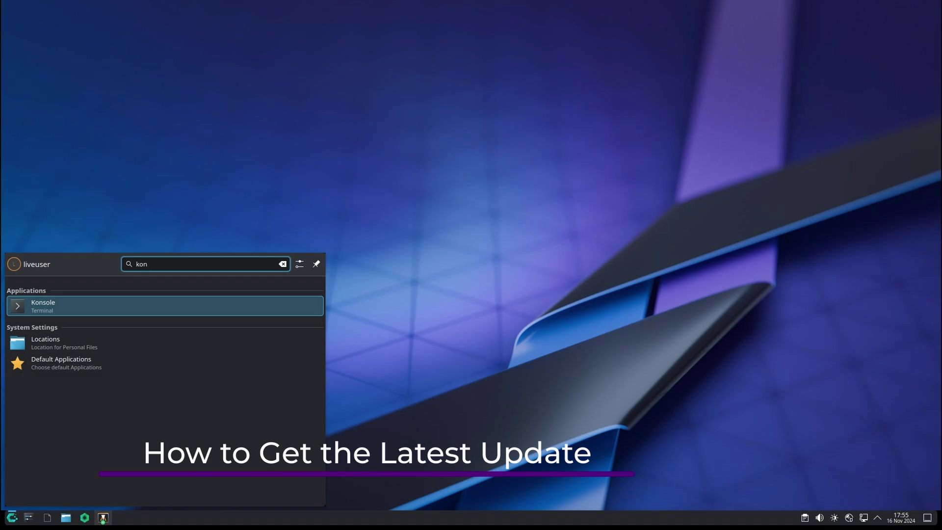
Open Konsole, paste sudo pacman -Syu at the prompt, and run the update.
{"action": "left_click", "coordinate": [230, 301]}
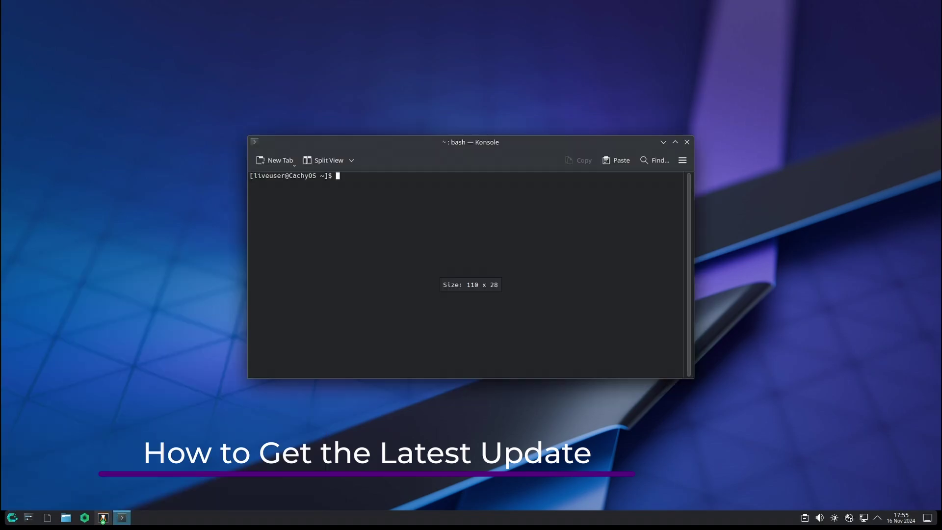
{"action": "right_click", "coordinate": [403, 190]}
{"action": "left_click", "coordinate": [432, 212]}
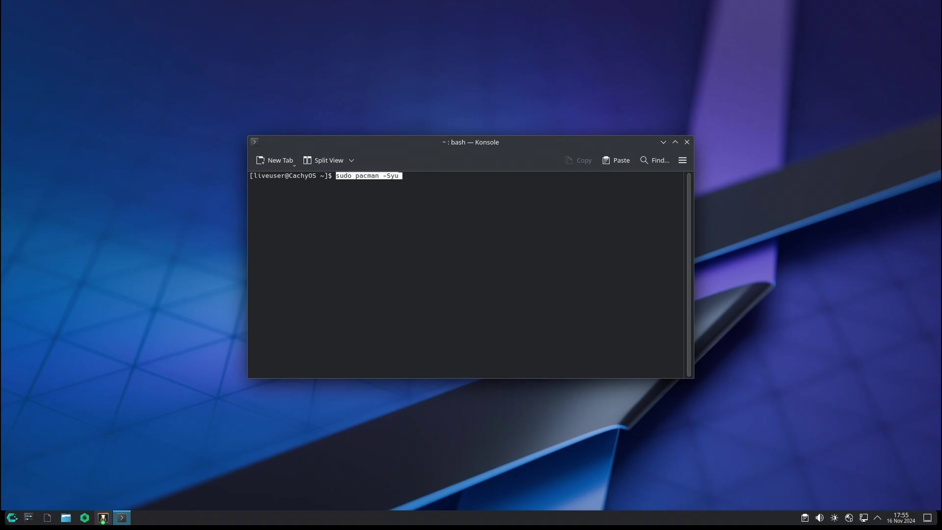
{"action": "key", "text": "Return"}
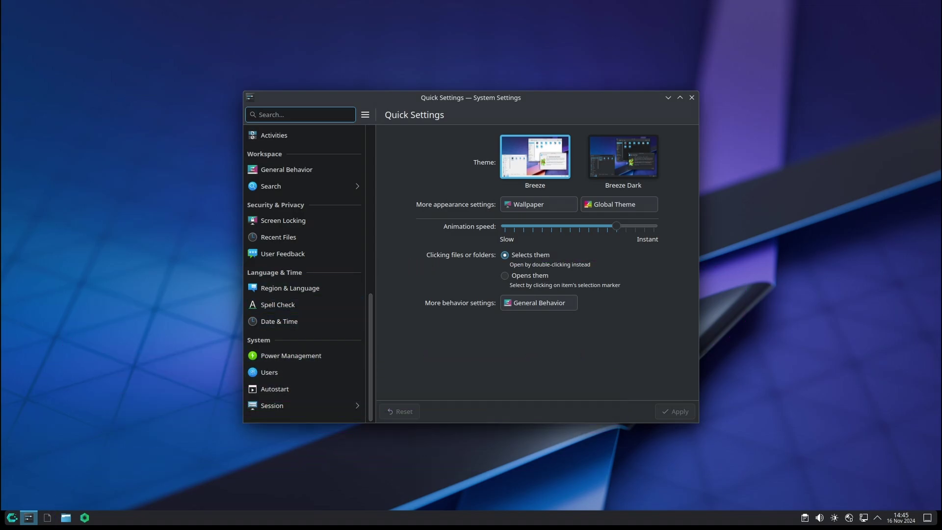
View the Session page, then go back and open Quick Settings.
{"action": "left_click", "coordinate": [295, 405]}
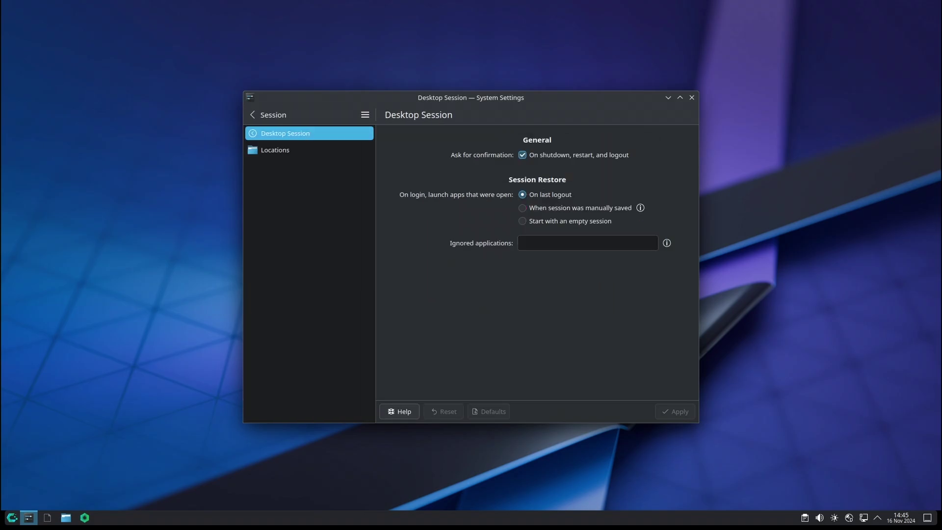
{"action": "left_click", "coordinate": [253, 114]}
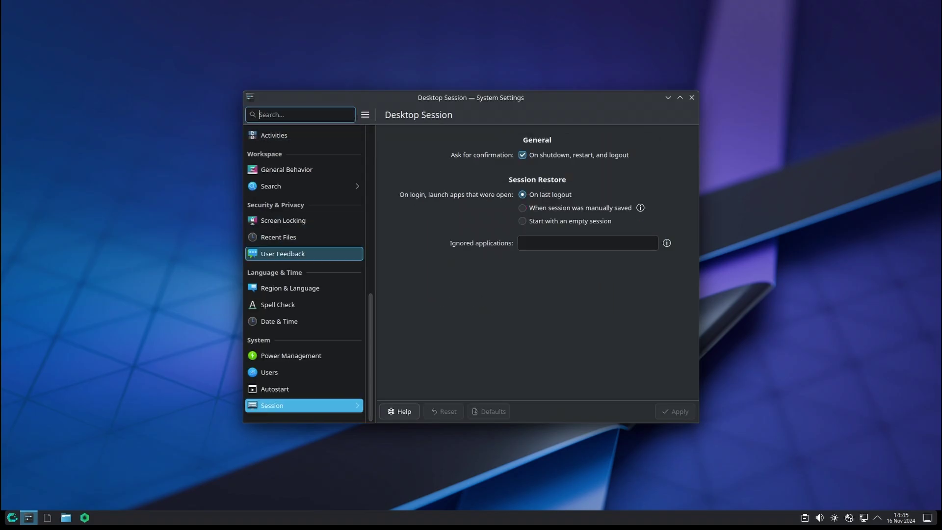
{"action": "scroll", "coordinate": [304, 248], "scroll_direction": "up", "scroll_amount": 8}
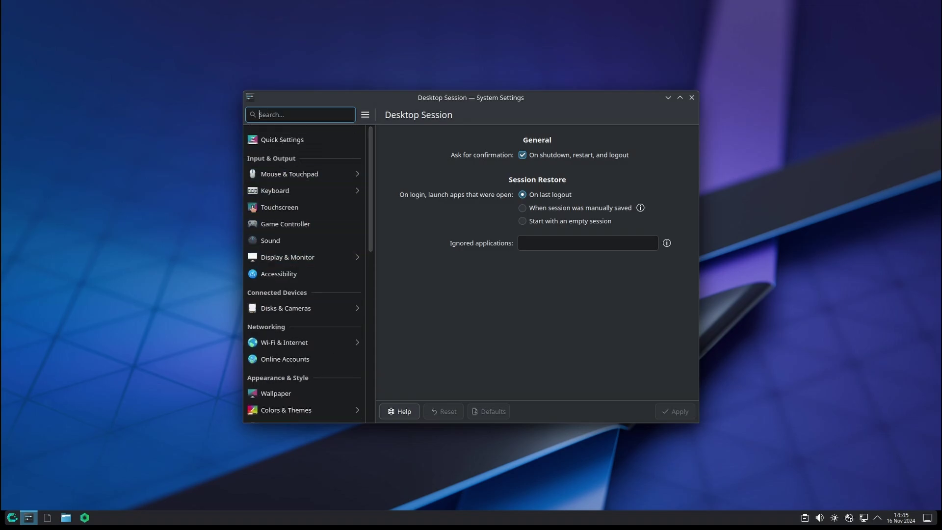
{"action": "left_click", "coordinate": [304, 133]}
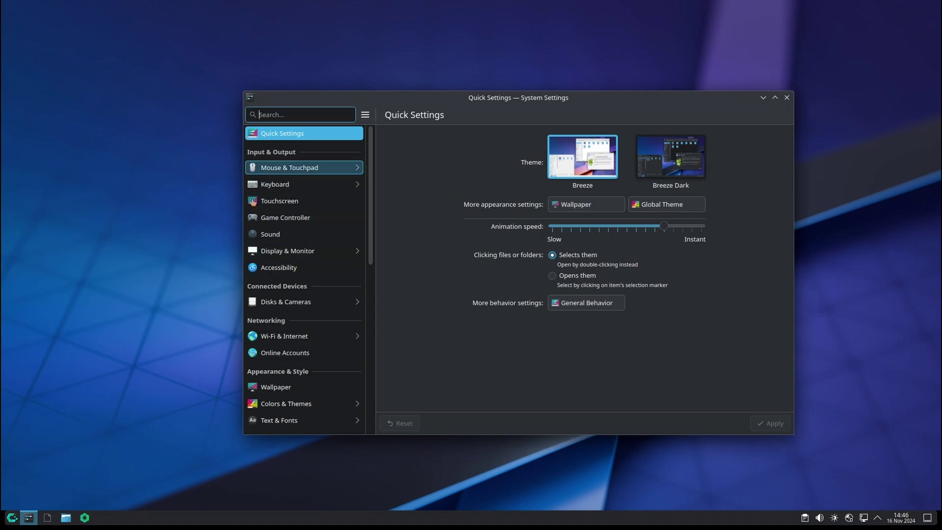
Look at Mouse & Touchpad, then return and open the Sound page.
{"action": "left_click", "coordinate": [305, 167]}
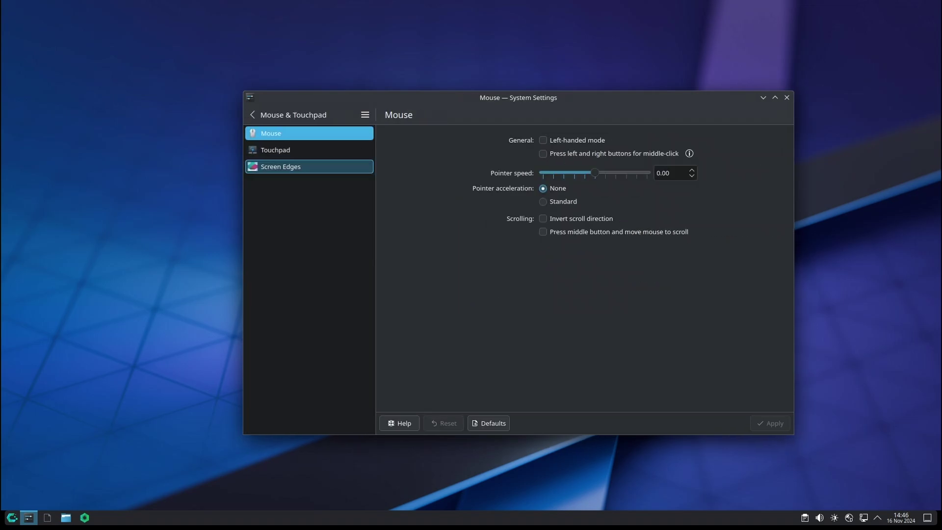
{"action": "left_click", "coordinate": [253, 114]}
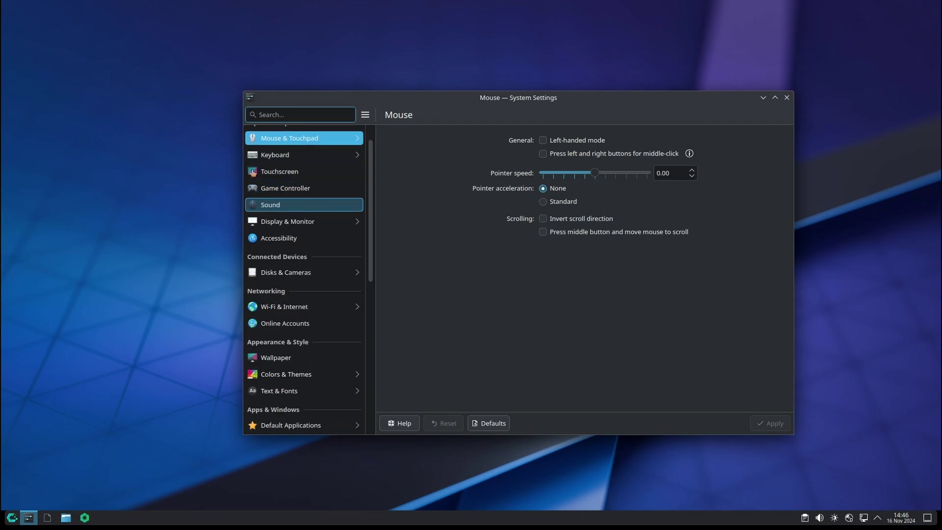
{"action": "left_click", "coordinate": [269, 205]}
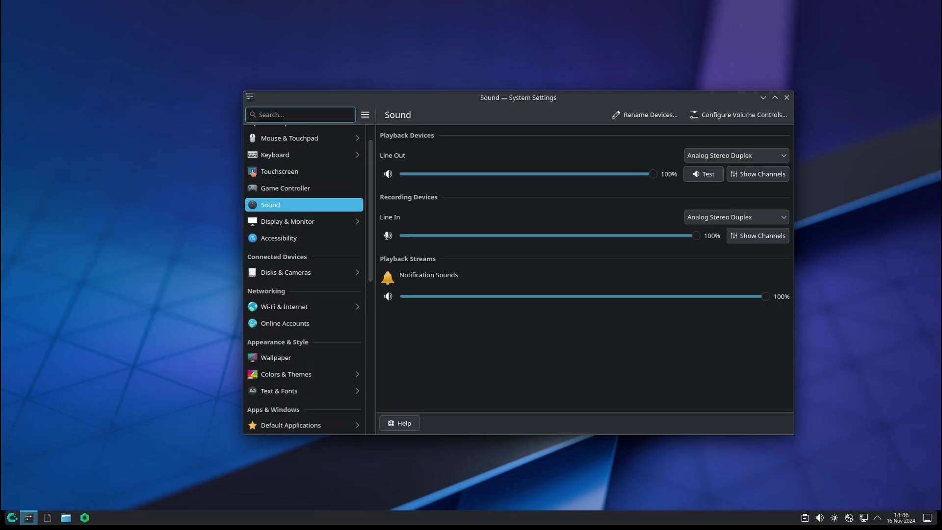